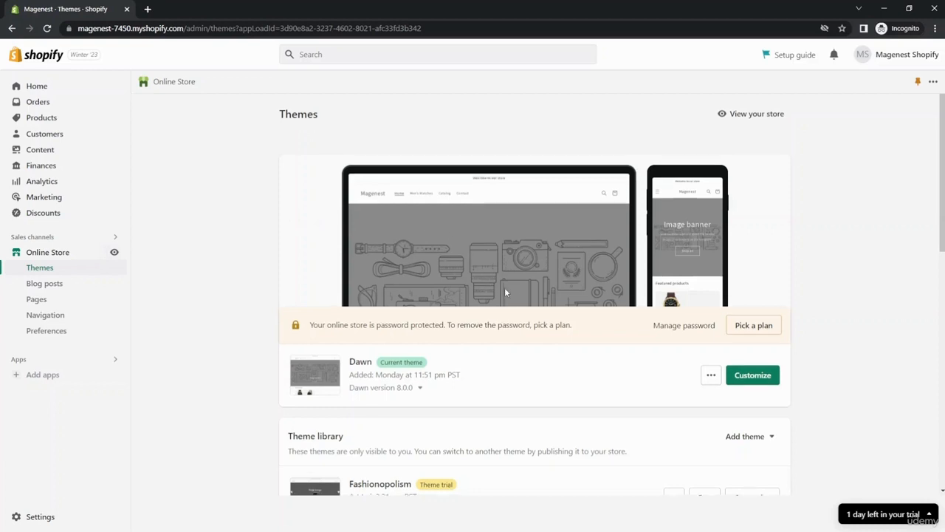
# Open the Publisher theme from the theme library for customization.
pyautogui.scroll(-3, 504, 295)
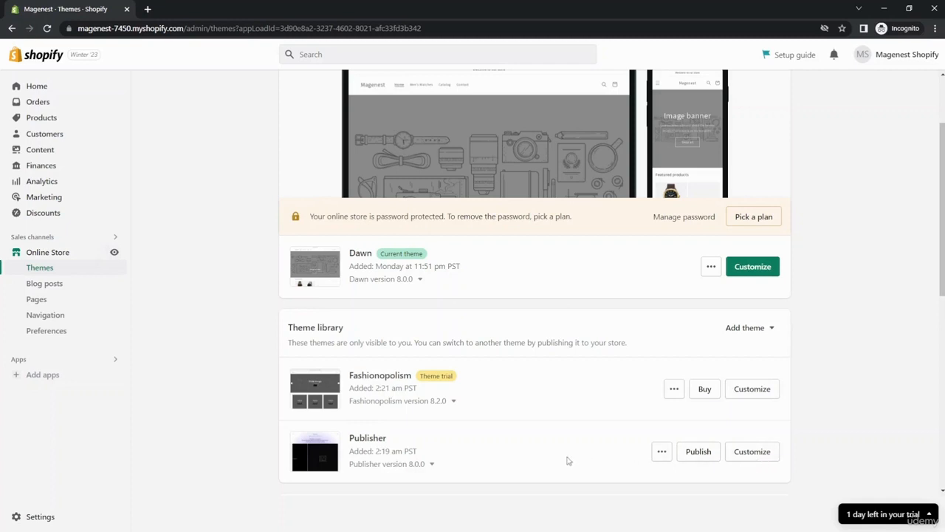
pyautogui.scroll(-1, 616, 430)
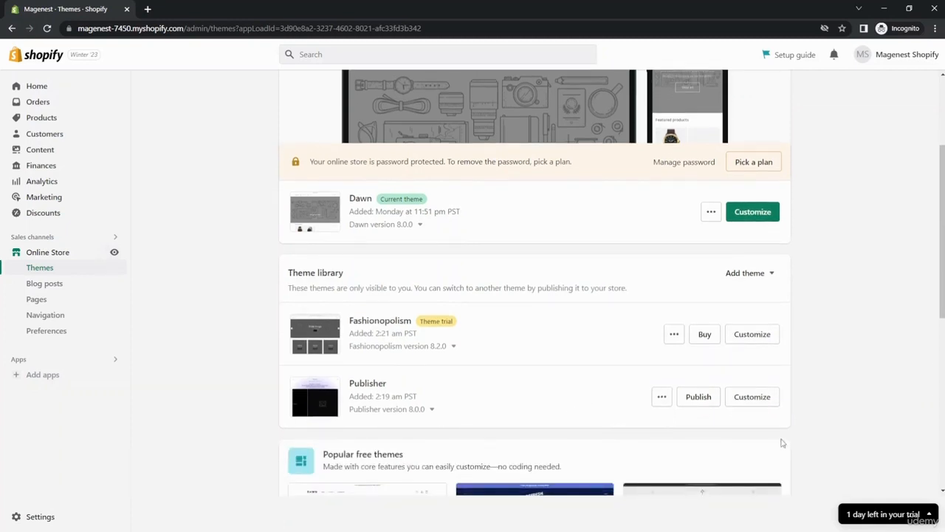
pyautogui.click(751, 397)
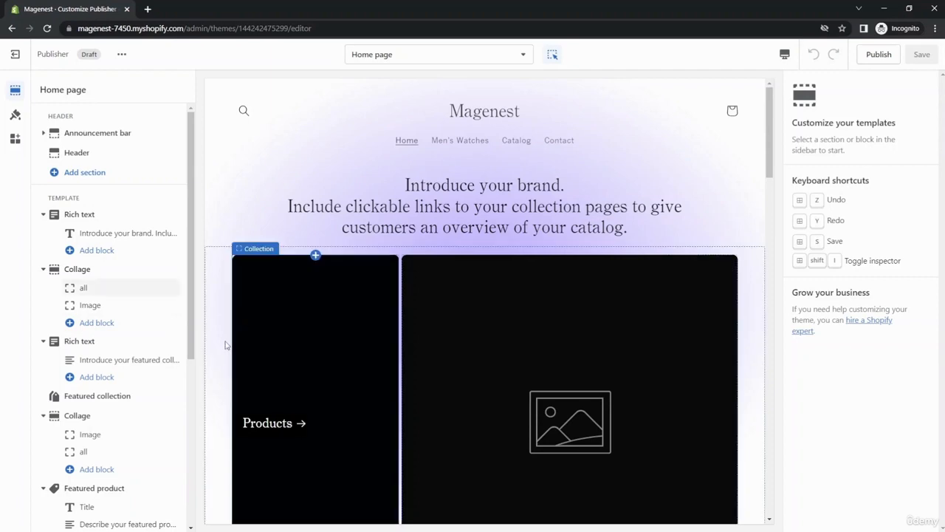
# Look through the home page's section list and preview, from the header to the footer.
pyautogui.scroll(-2, 223, 344)
pyautogui.scroll(-2, 151, 333)
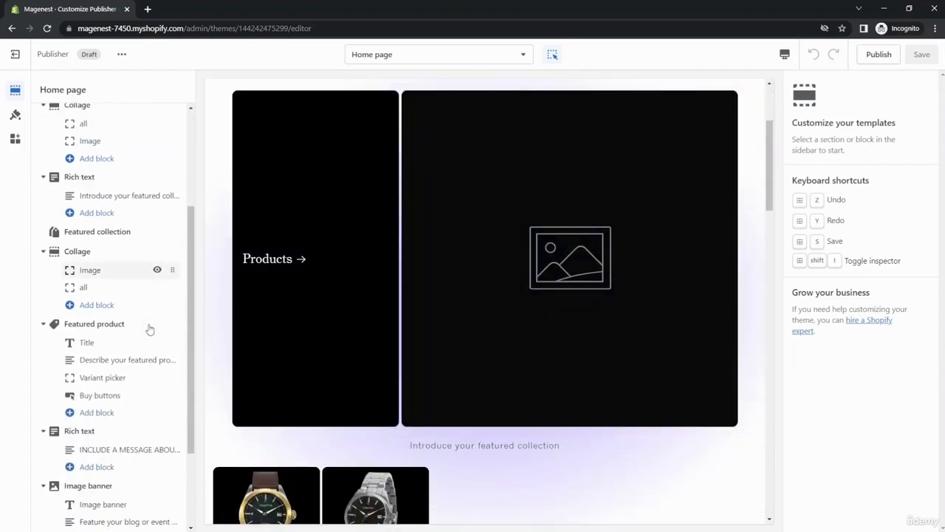
pyautogui.scroll(-1, 145, 329)
pyautogui.scroll(-1, 125, 355)
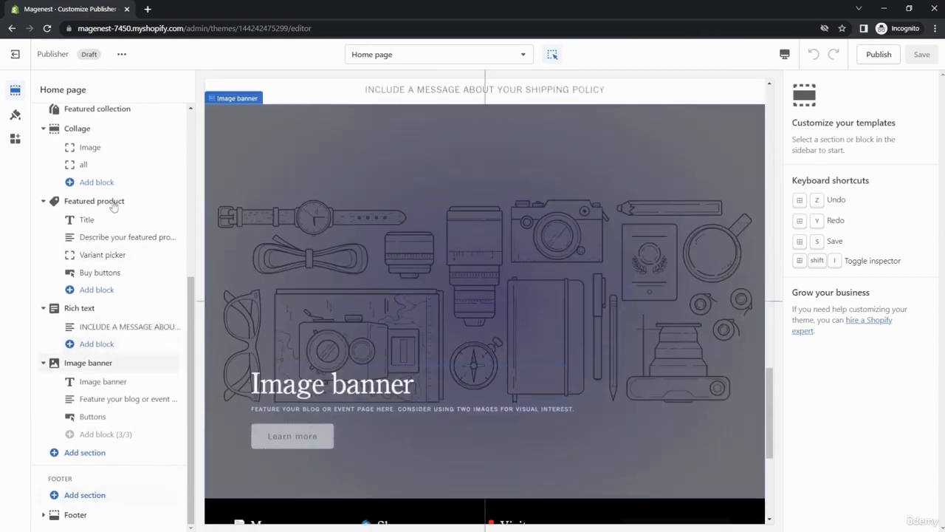
pyautogui.scroll(5, 156, 237)
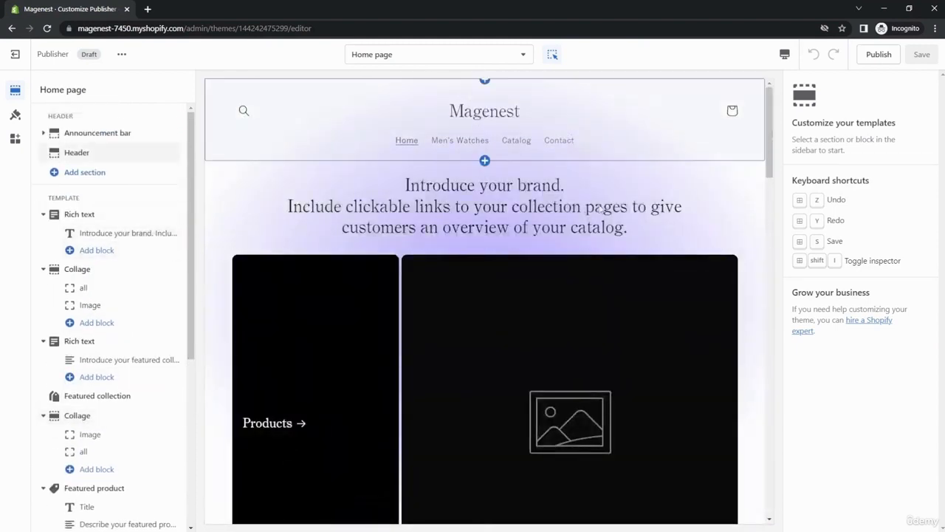
pyautogui.click(318, 524)
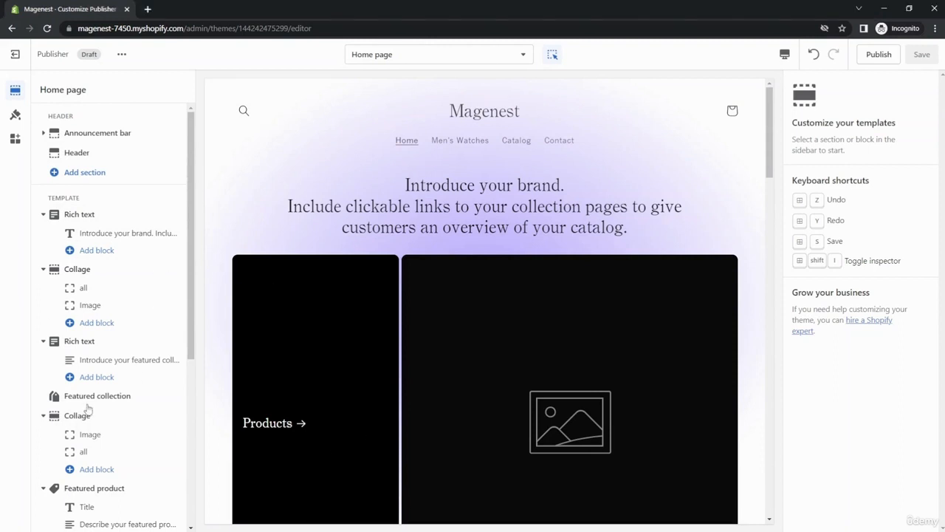
# Review the full list of theme sections that can be added to the home page template, without adding one.
pyautogui.scroll(-3, 85, 413)
pyautogui.scroll(-1, 114, 448)
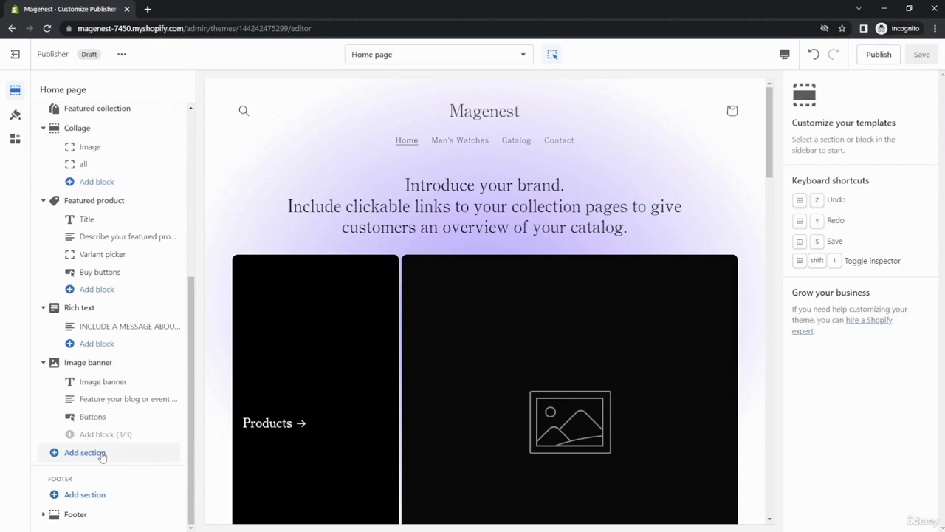
pyautogui.click(102, 457)
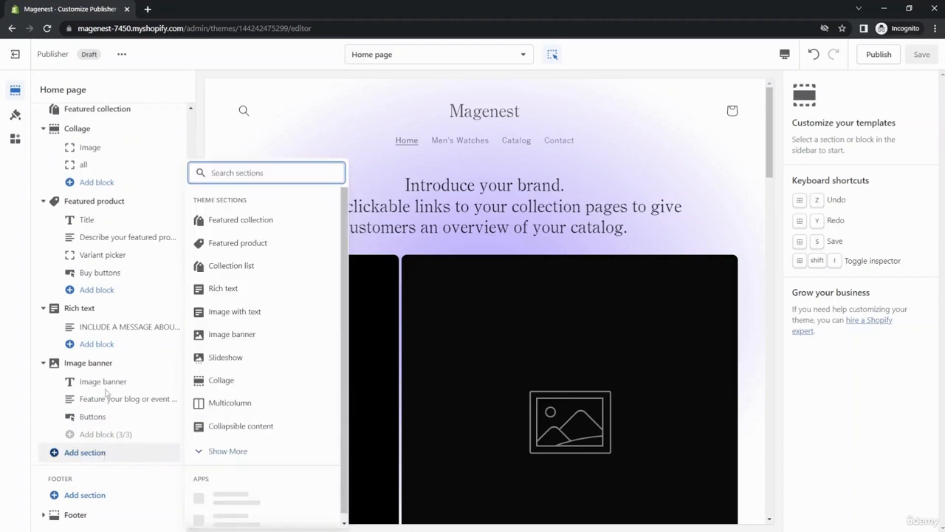
pyautogui.click(226, 450)
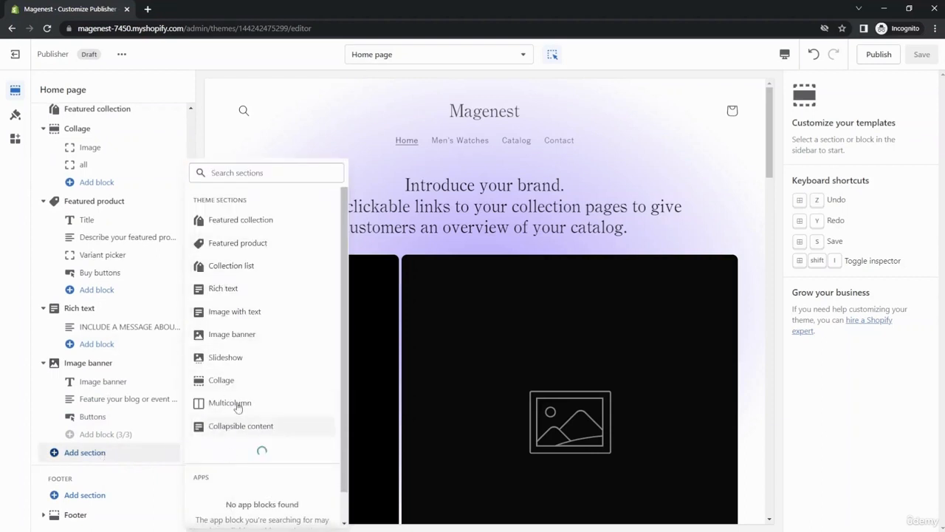
pyautogui.scroll(-3, 263, 328)
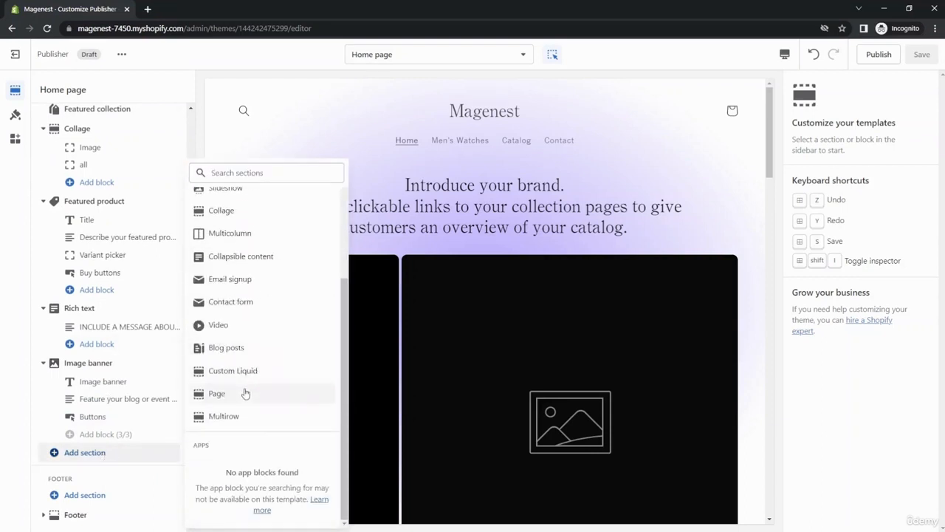
pyautogui.scroll(3, 245, 393)
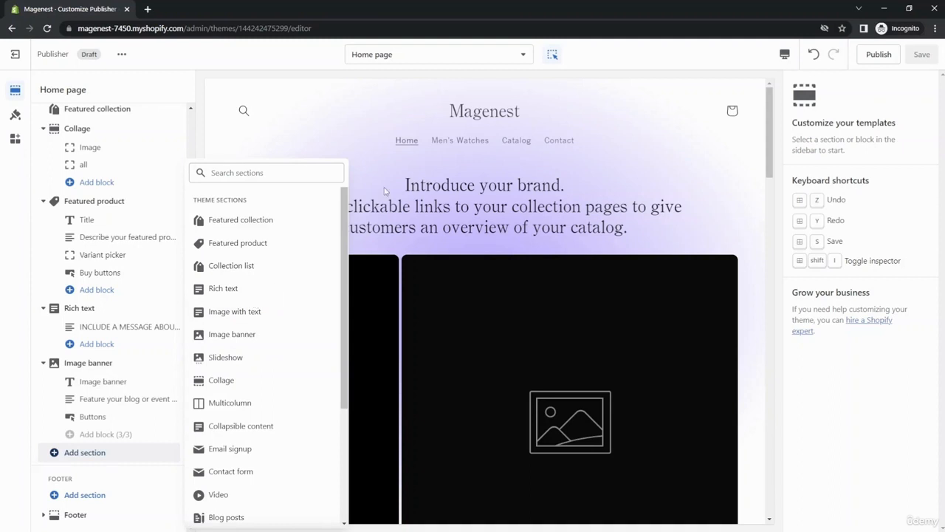
pyautogui.scroll(5, 186, 143)
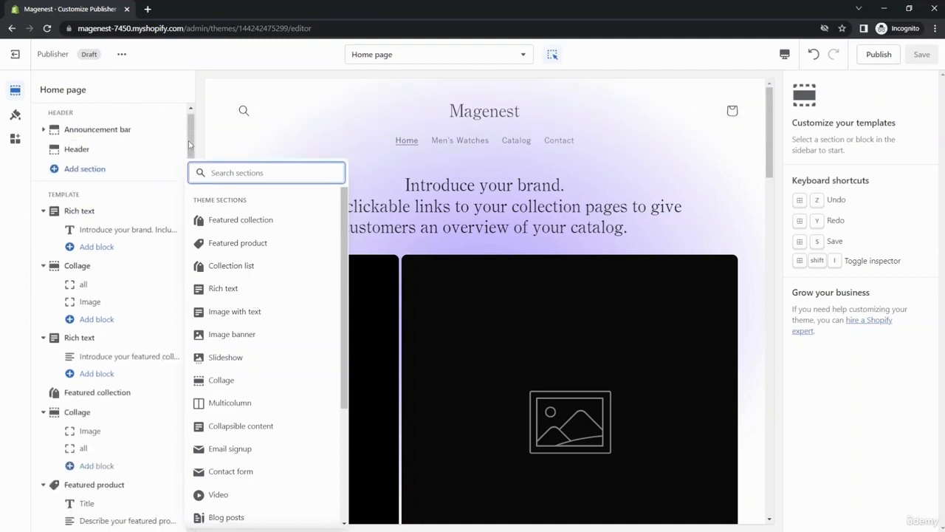
pyautogui.click(628, 65)
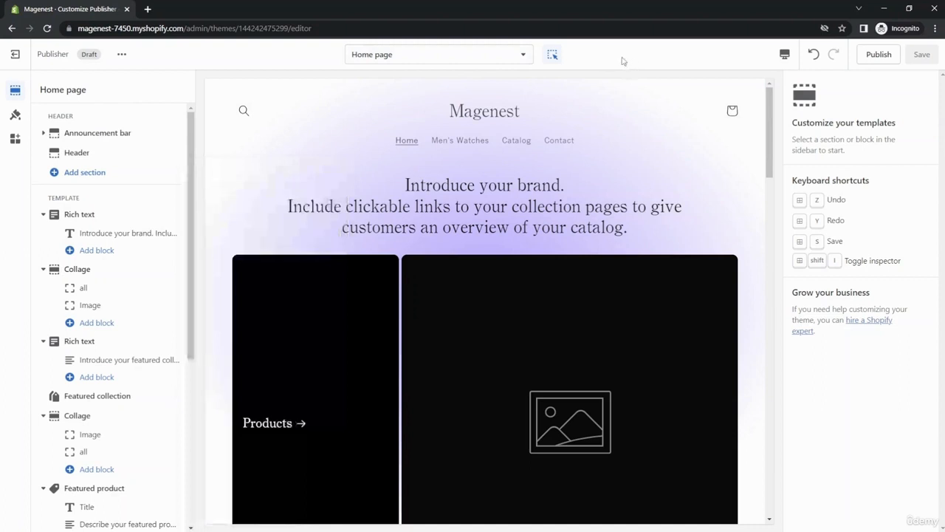
# Open the Default product template and examine its page preview from the product title to the footer.
pyautogui.click(519, 60)
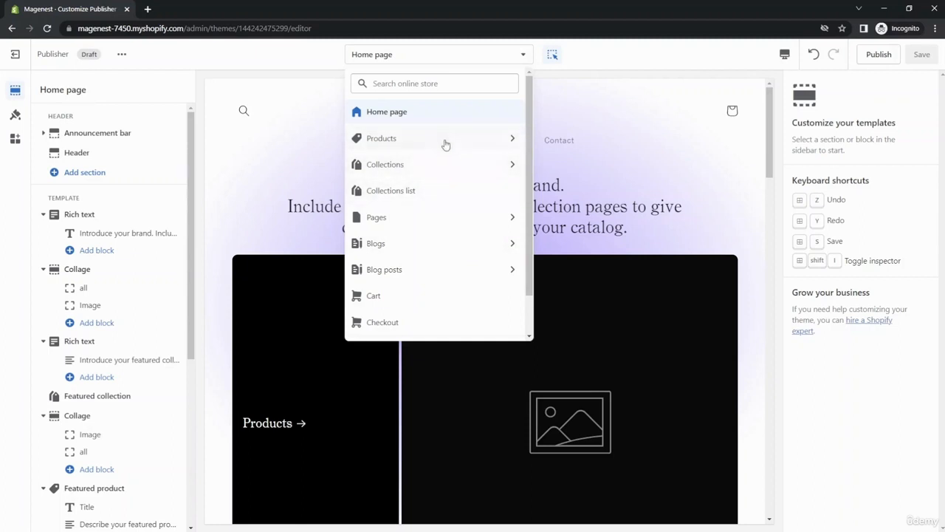
pyautogui.click(416, 140)
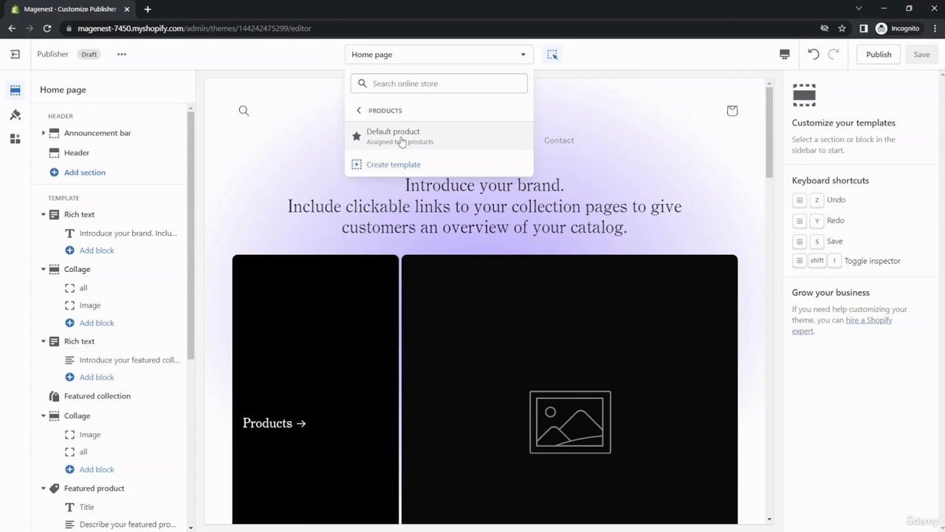
pyautogui.click(402, 142)
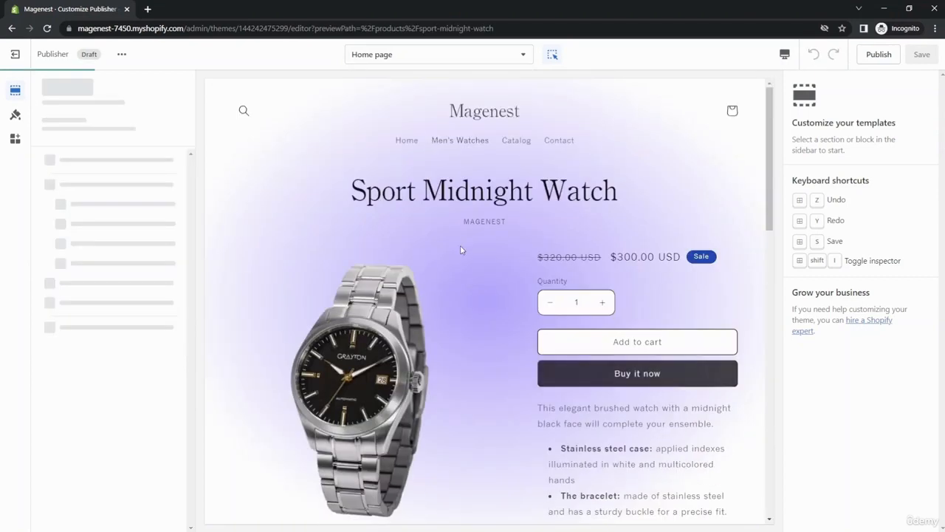
pyautogui.scroll(-4, 460, 250)
pyautogui.scroll(-2, 458, 248)
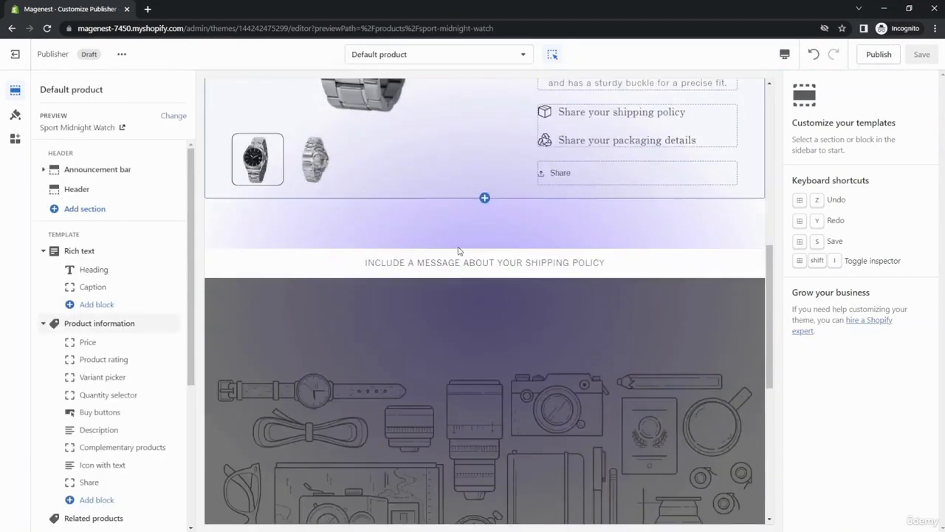
pyautogui.scroll(-5, 458, 251)
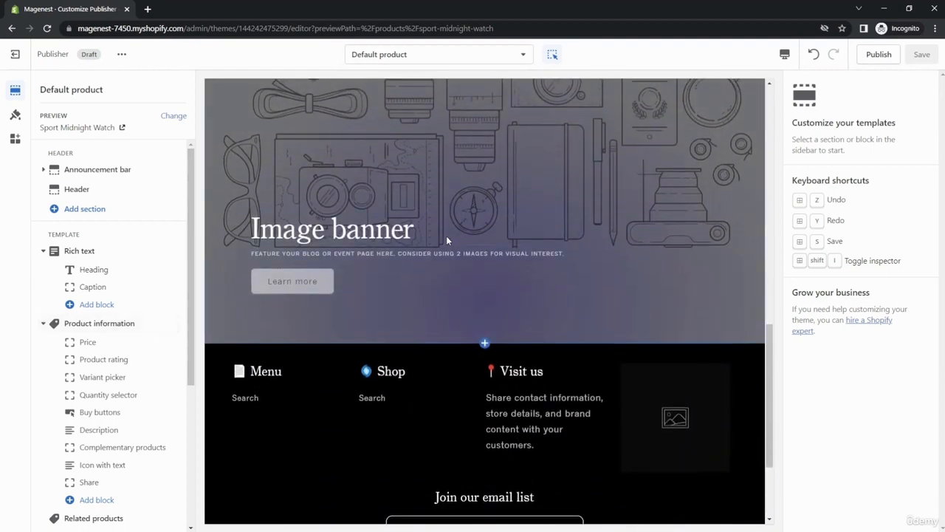
pyautogui.scroll(7, 447, 240)
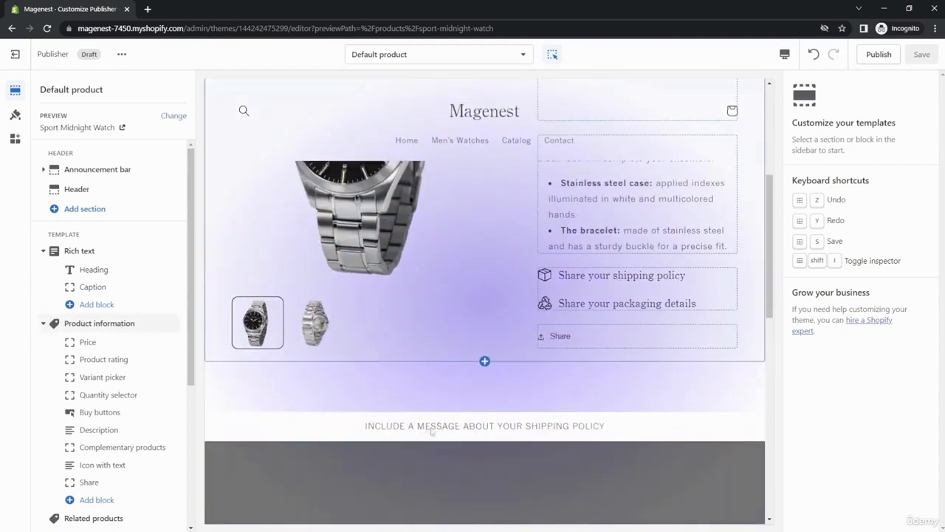
pyautogui.scroll(5, 443, 273)
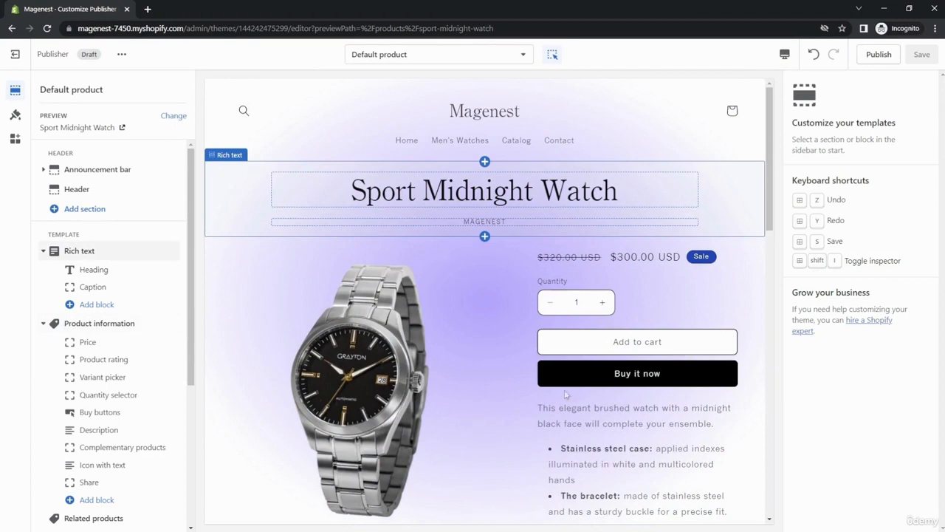
pyautogui.scroll(-8, 378, 252)
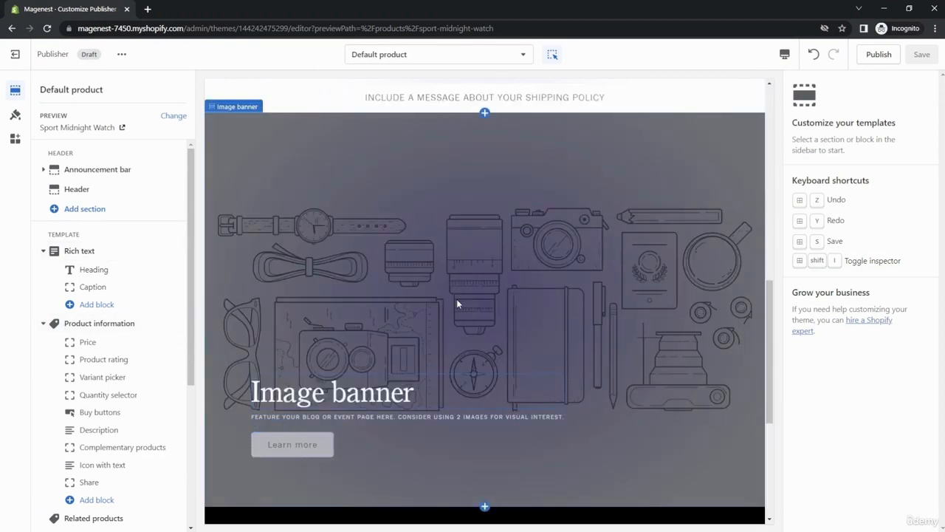
pyautogui.scroll(10, 553, 243)
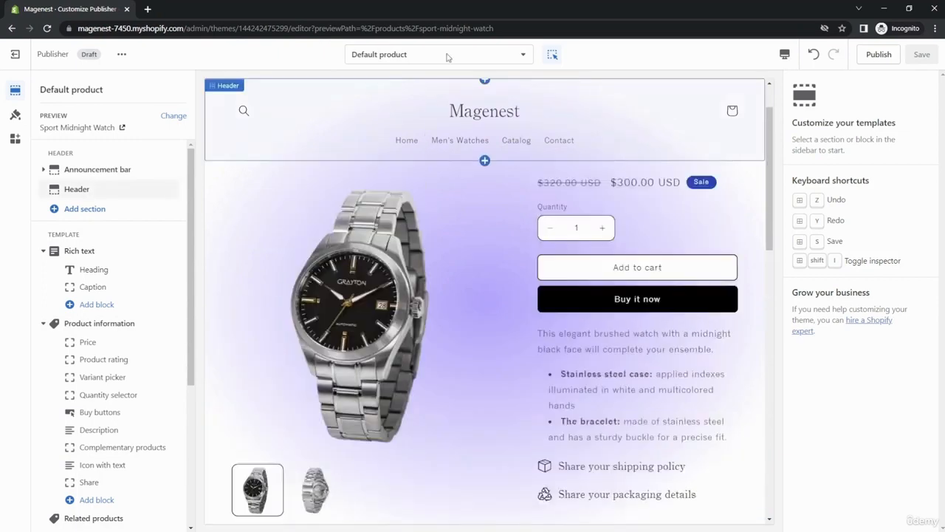
# Return to the Home page and replace the top heading with "We are Magenest - a leading eCommerce and digital transformation agency in the APAC region".
pyautogui.click(447, 57)
pyautogui.click(380, 111)
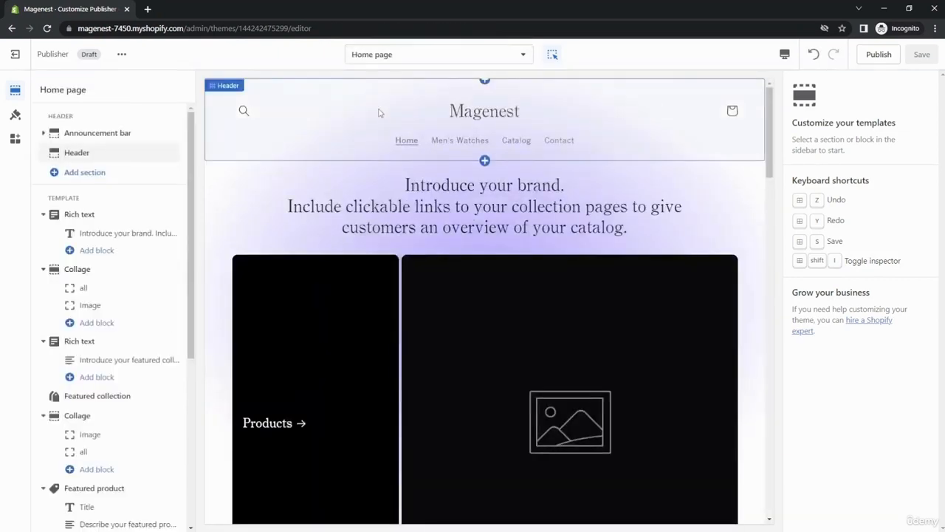
pyautogui.click(591, 205)
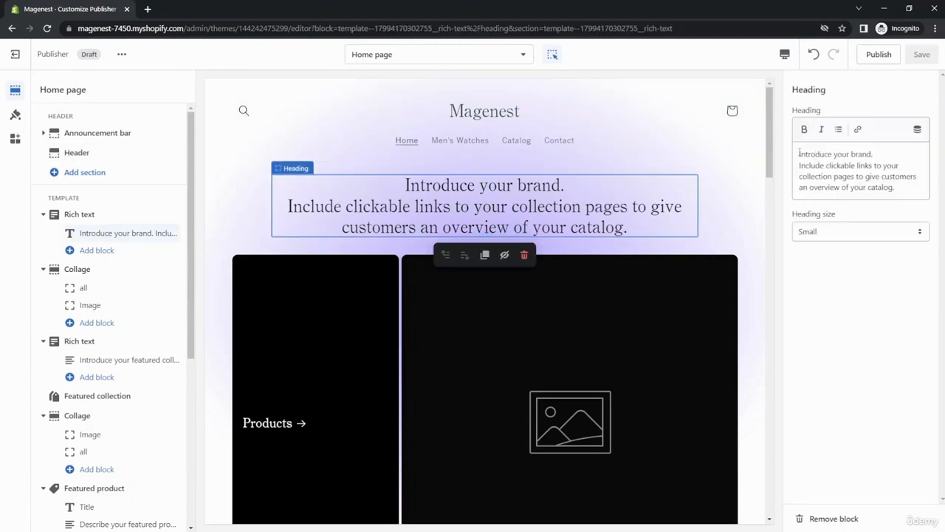
pyautogui.moveTo(799, 153); pyautogui.dragTo(898, 187)
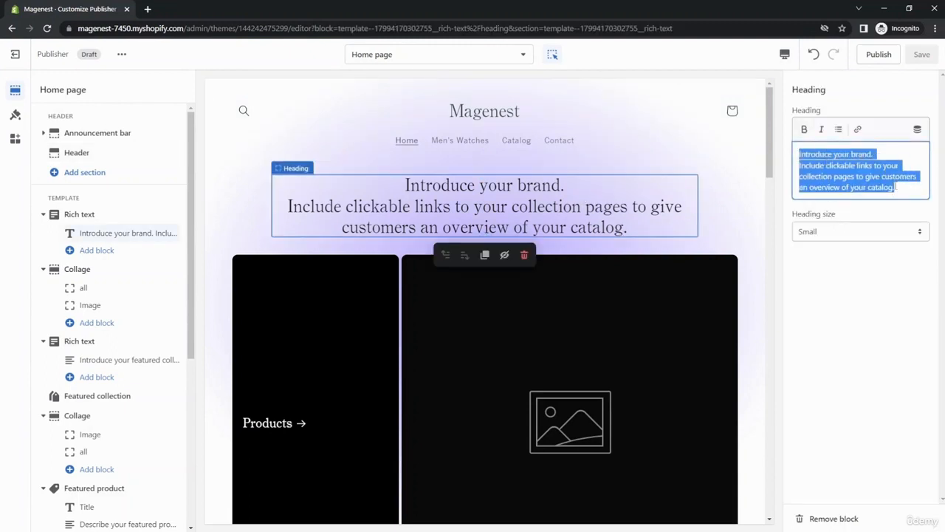
pyautogui.press('BackSpace')
pyautogui.write('We are Magenest - a leading eCommerce and digital transformation agency in the APAC region')
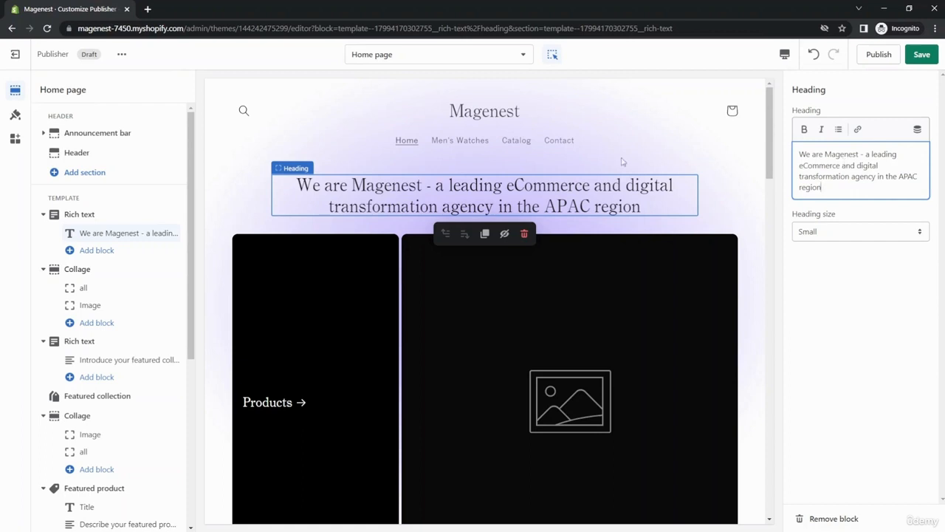
# Look over the rest of the home page preview, including the collages and the featured collection.
pyautogui.scroll(-3, 591, 178)
pyautogui.scroll(2, 373, 186)
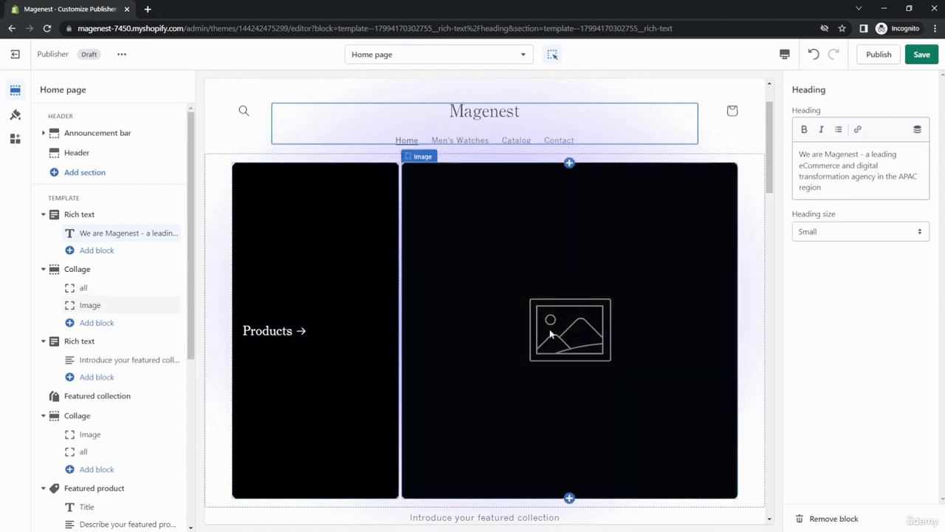
pyautogui.scroll(-5, 551, 334)
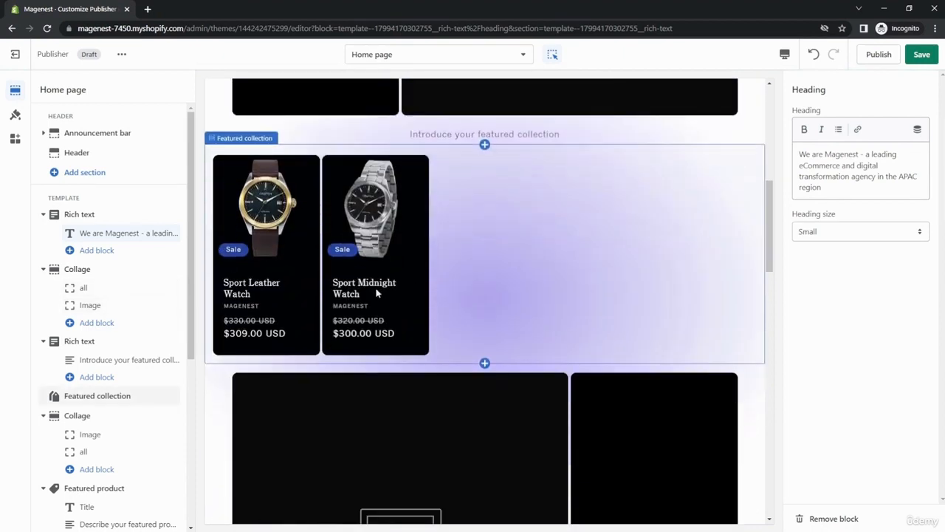
pyautogui.scroll(-3, 392, 303)
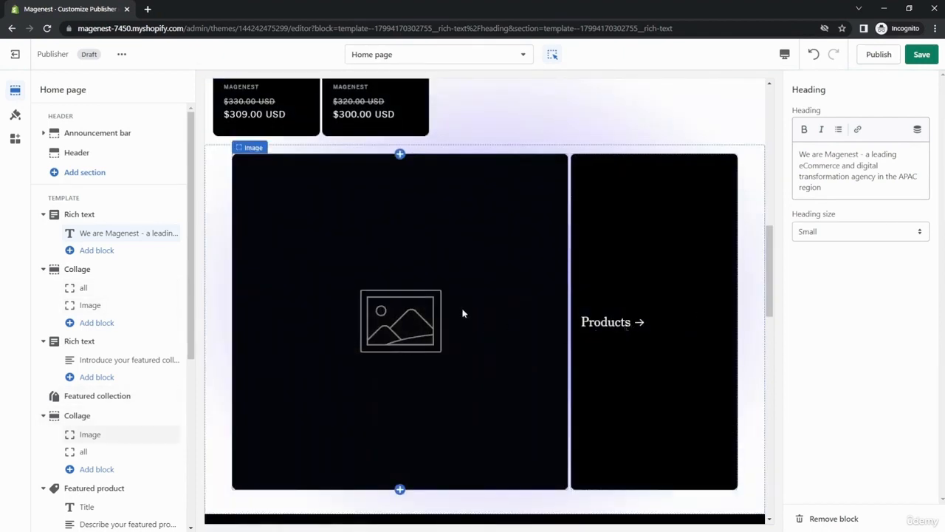
pyautogui.scroll(-5, 458, 309)
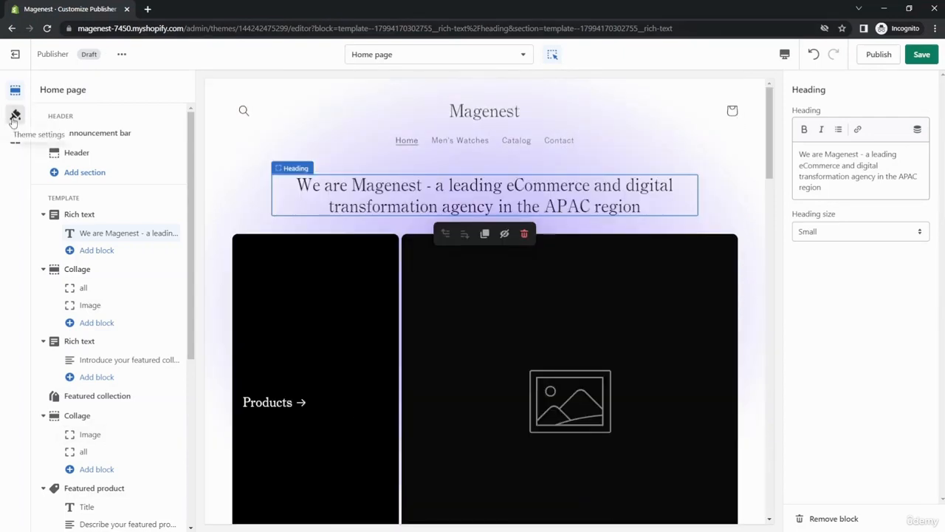
# Open the theme's color settings and review the primary and secondary colors.
pyautogui.click(13, 121)
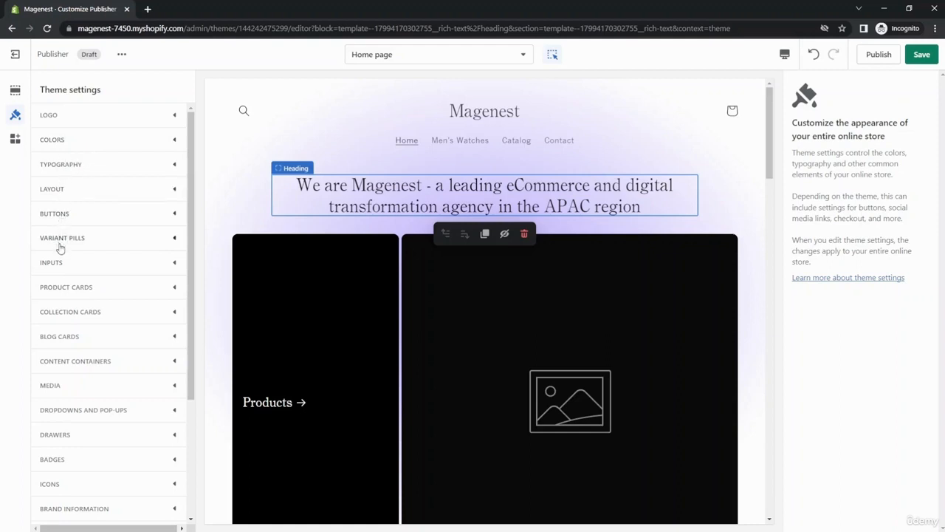
pyautogui.click(94, 142)
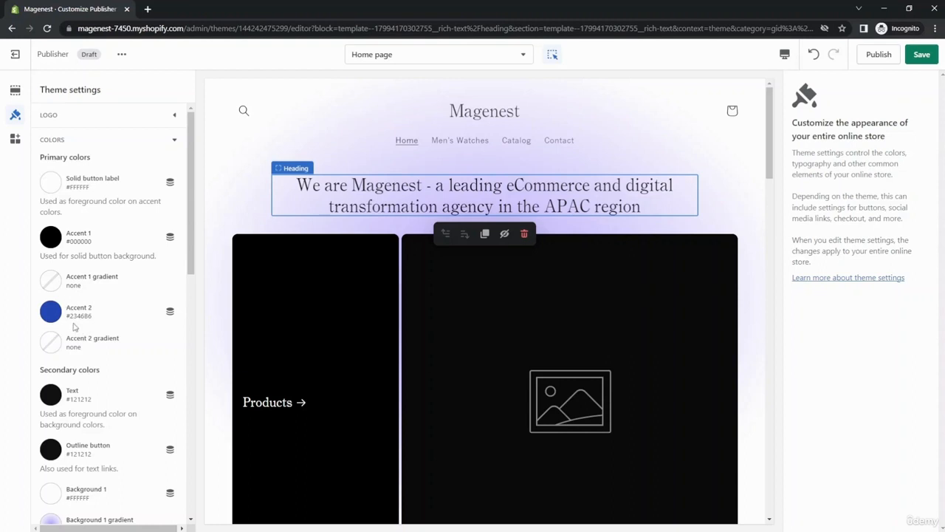
pyautogui.scroll(-3, 111, 301)
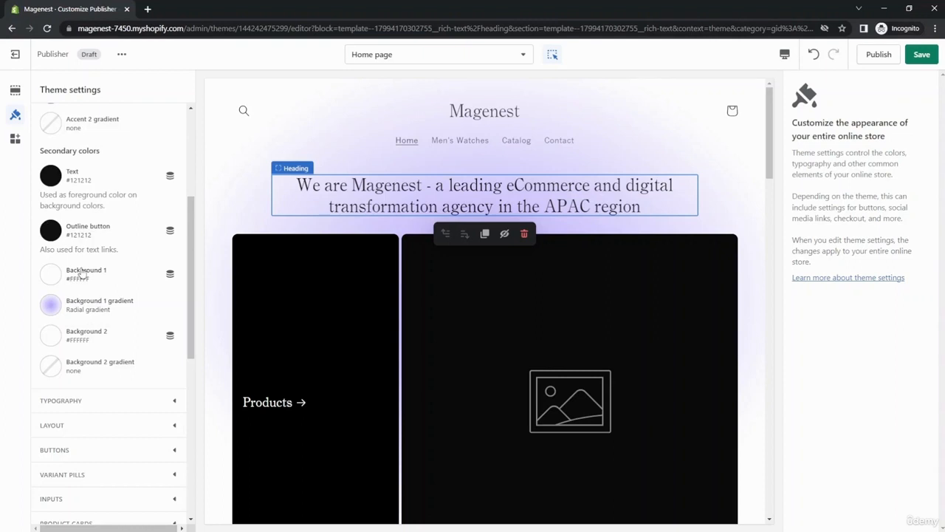
pyautogui.scroll(3, 122, 185)
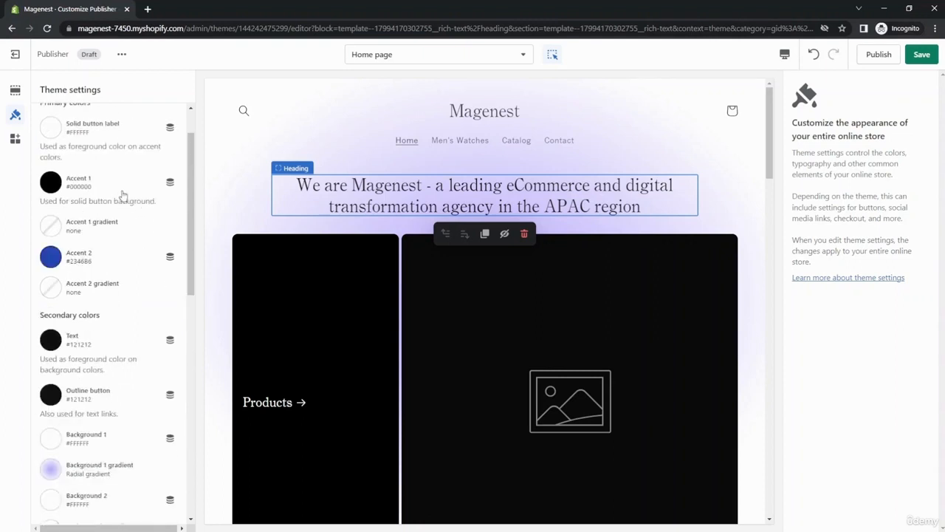
# Close the color settings and review the heading and body fonts and size scales in the theme's typography settings.
pyautogui.click(115, 144)
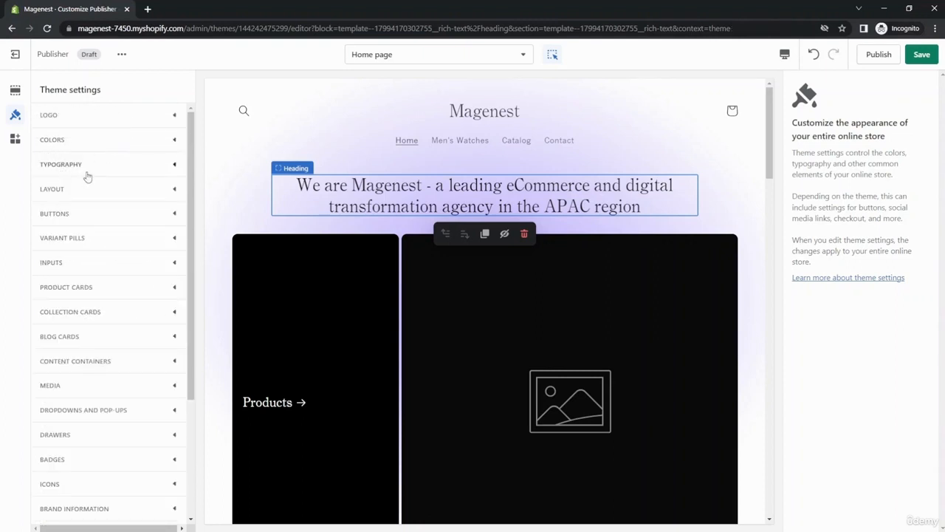
pyautogui.click(86, 171)
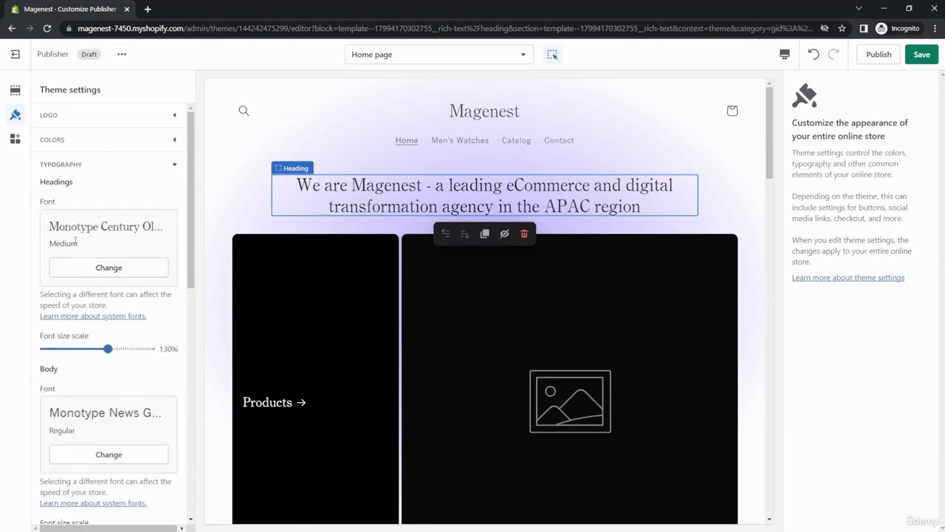
pyautogui.scroll(-3, 77, 252)
pyautogui.scroll(-1, 79, 370)
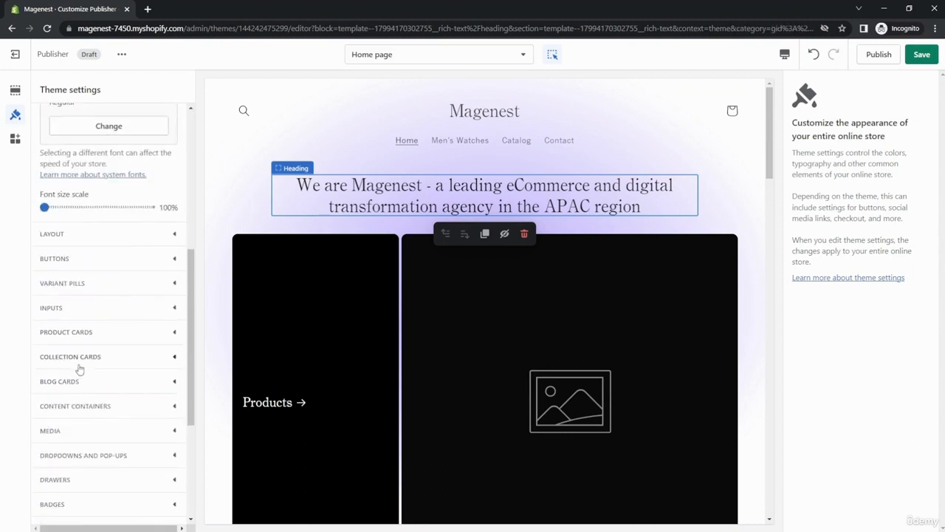
pyautogui.scroll(4, 80, 190)
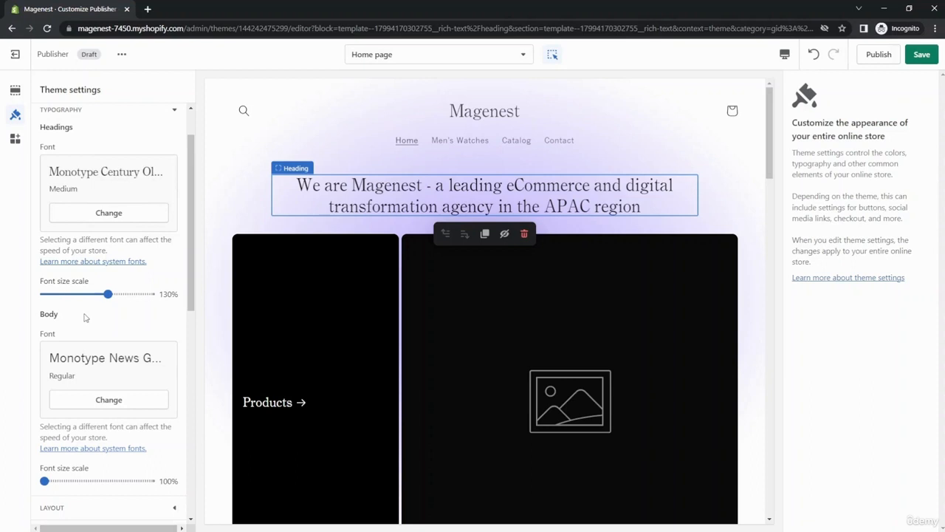
pyautogui.scroll(2, 82, 310)
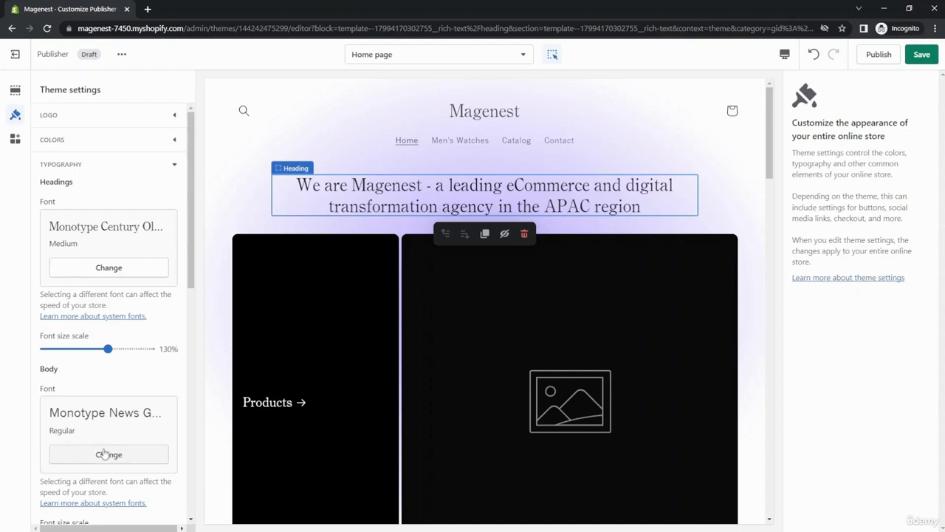
pyautogui.click(88, 171)
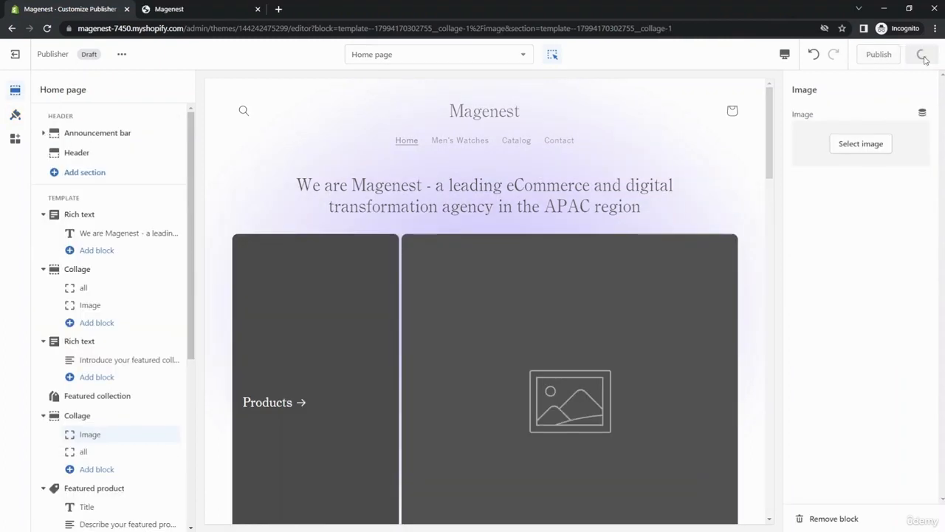
# Save the theme changes and open a preview of the Publisher theme in the storefront.
pyautogui.click(922, 55)
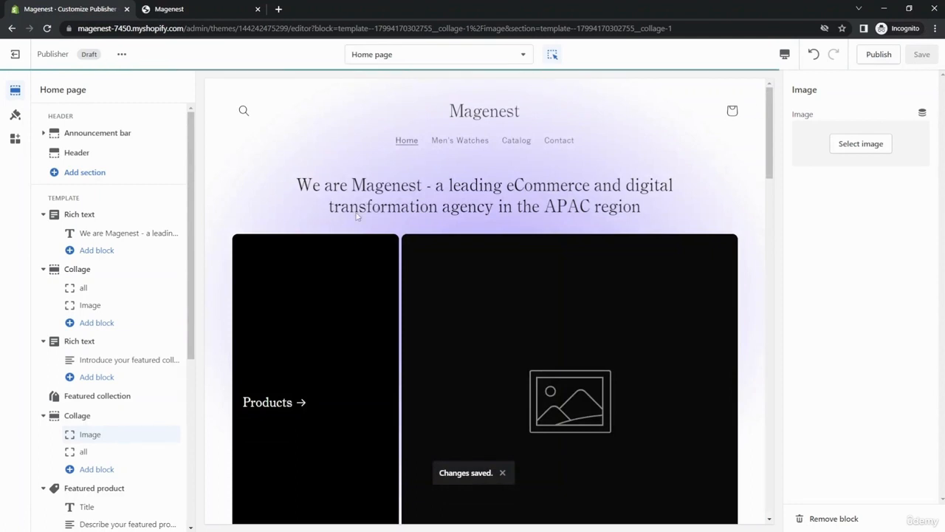
pyautogui.click(122, 54)
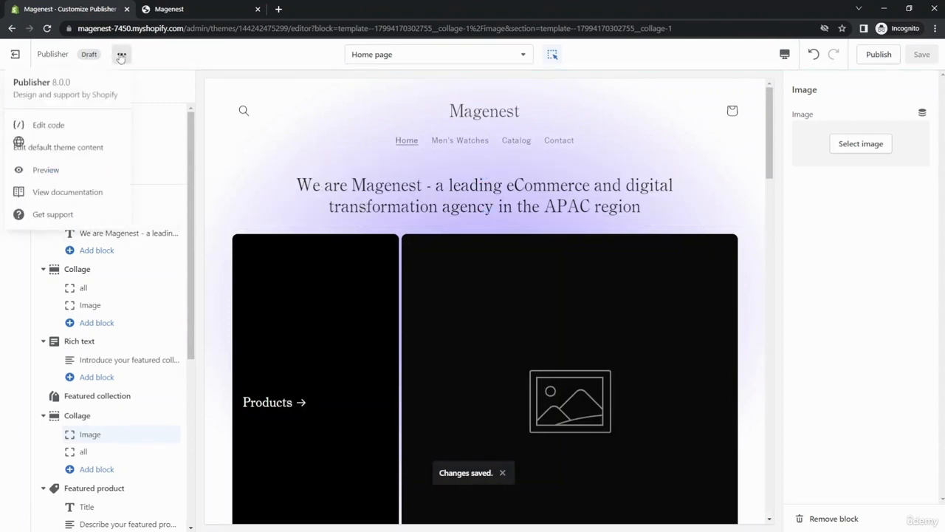
pyautogui.click(83, 173)
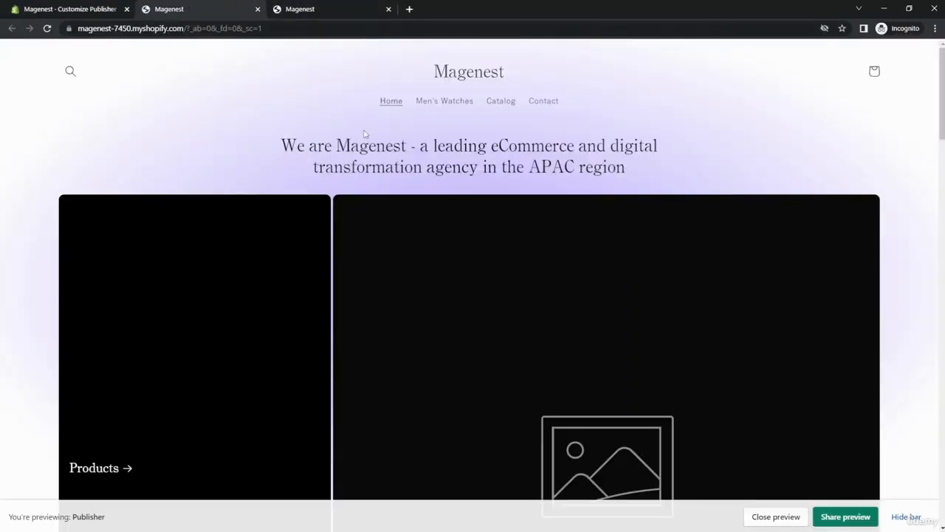
# Look through the previewed home page from the top heading down to the featured product section and back up.
pyautogui.scroll(-9, 447, 209)
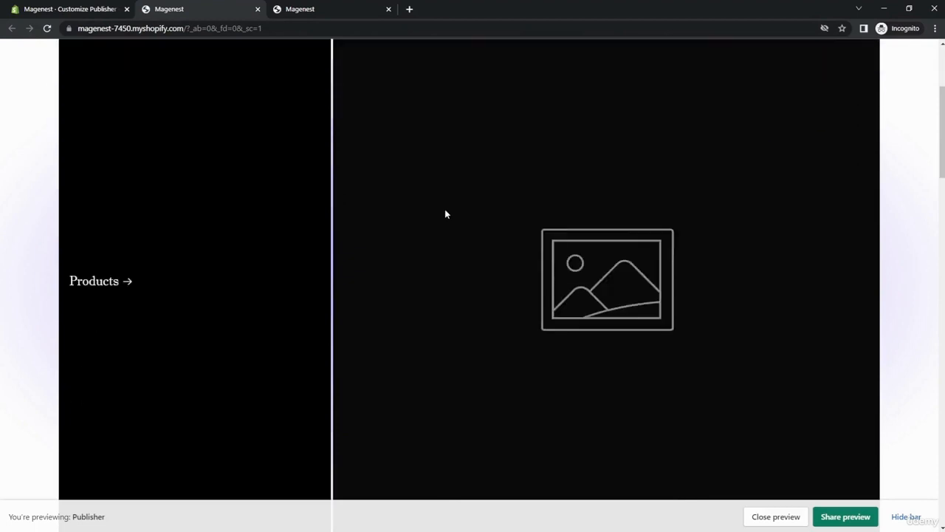
pyautogui.scroll(-7, 440, 216)
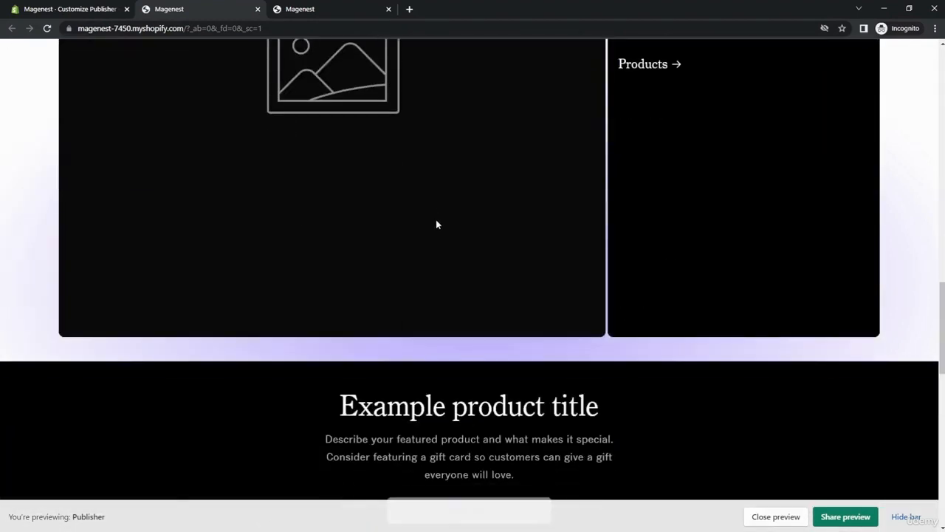
pyautogui.scroll(6, 436, 219)
pyautogui.scroll(10, 436, 222)
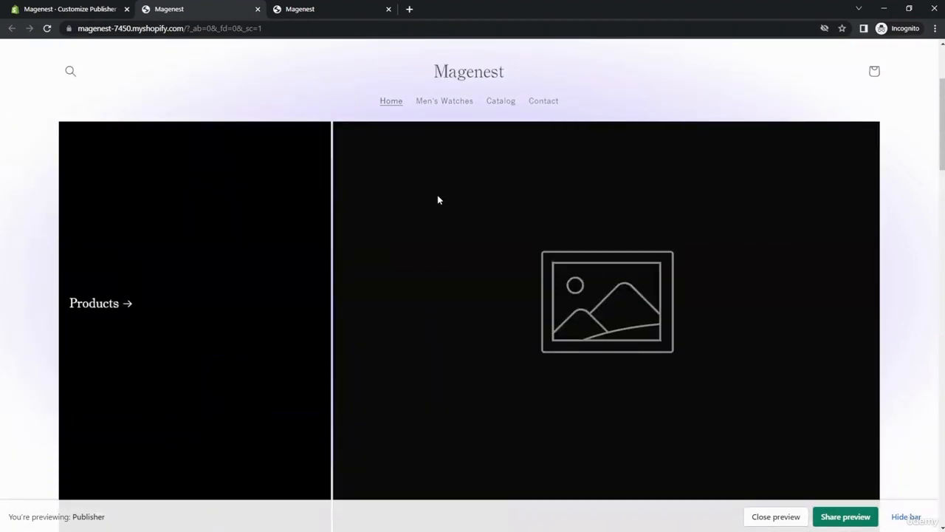
# Open the Men's Watches collection in the store preview, look over its page, and return to the home page.
pyautogui.click(441, 101)
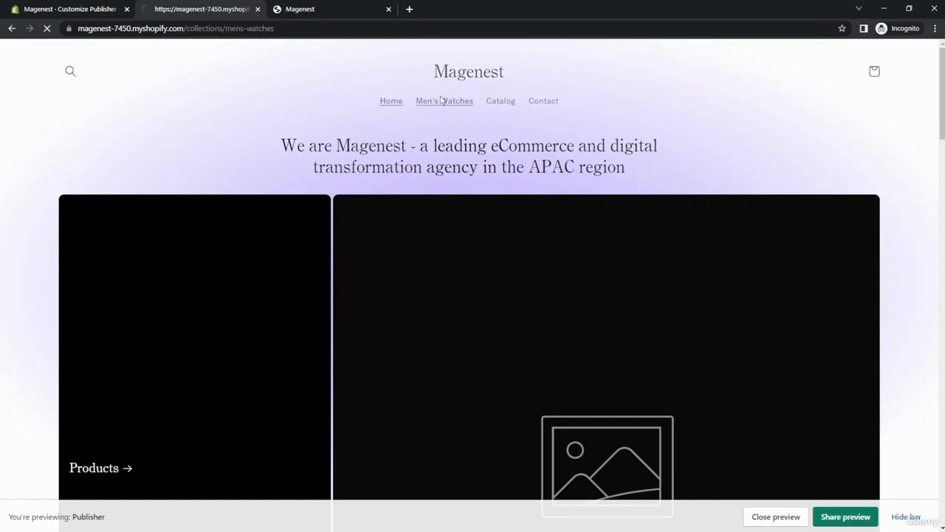
pyautogui.scroll(-3, 433, 182)
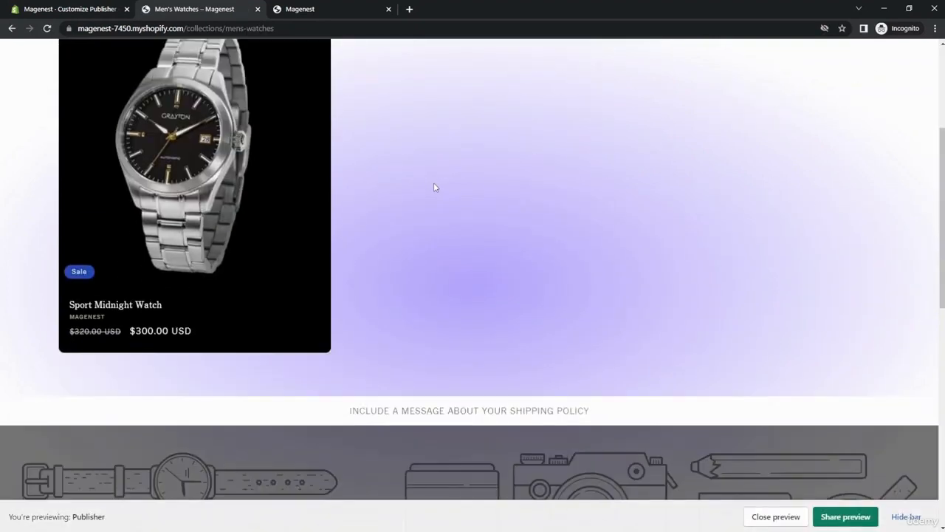
pyautogui.scroll(3, 434, 183)
pyautogui.click(390, 101)
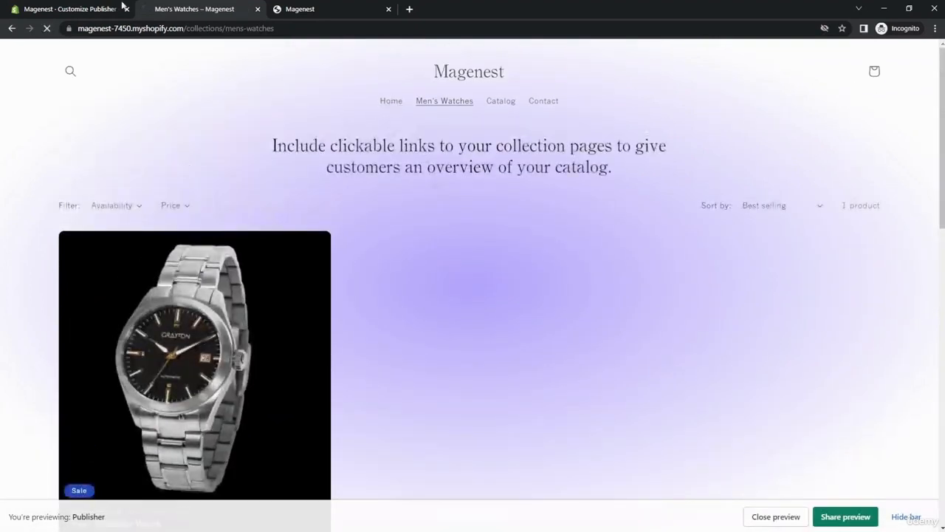